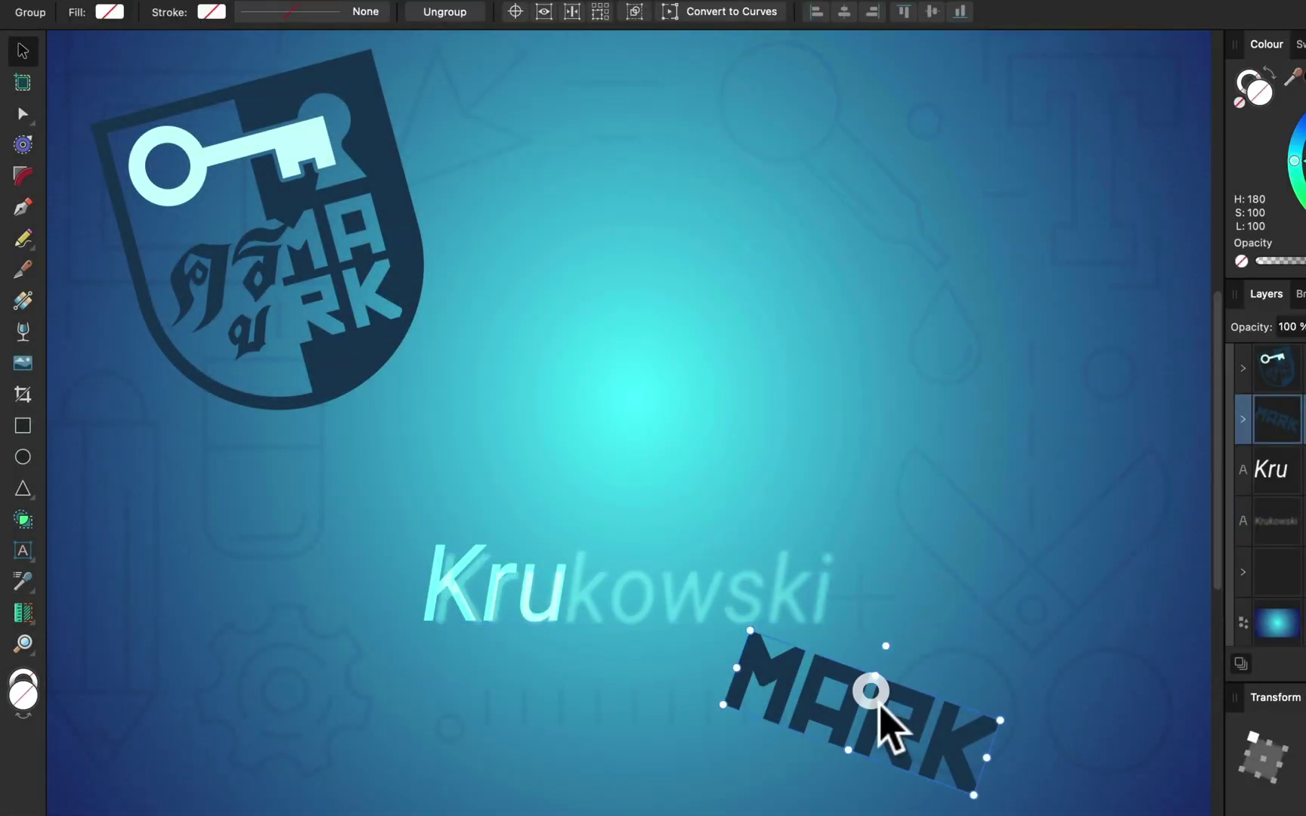
Centre the MARK lettering and shield, stand the shield upright at 0°, and select the background
left_click_drag(884, 724, 748, 669)
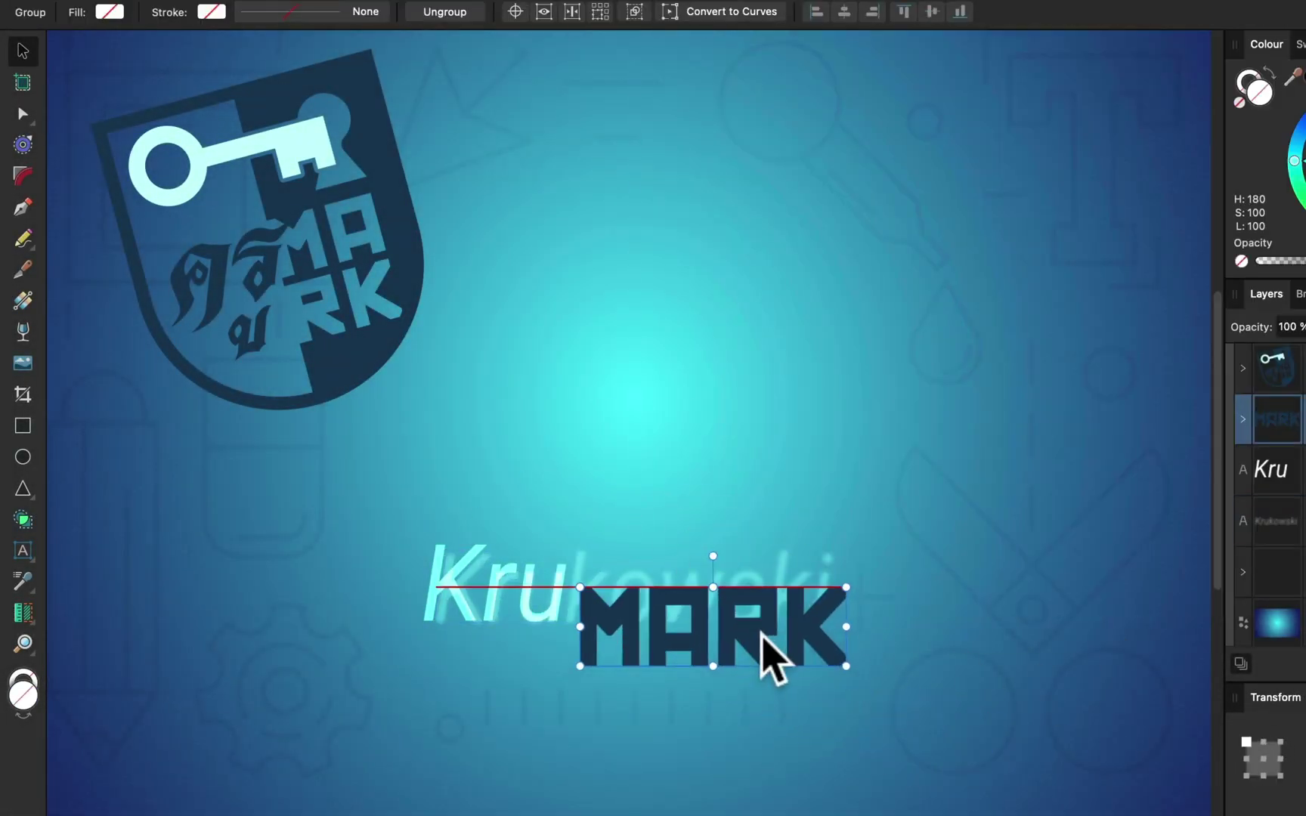
left_click_drag(764, 659, 776, 668)
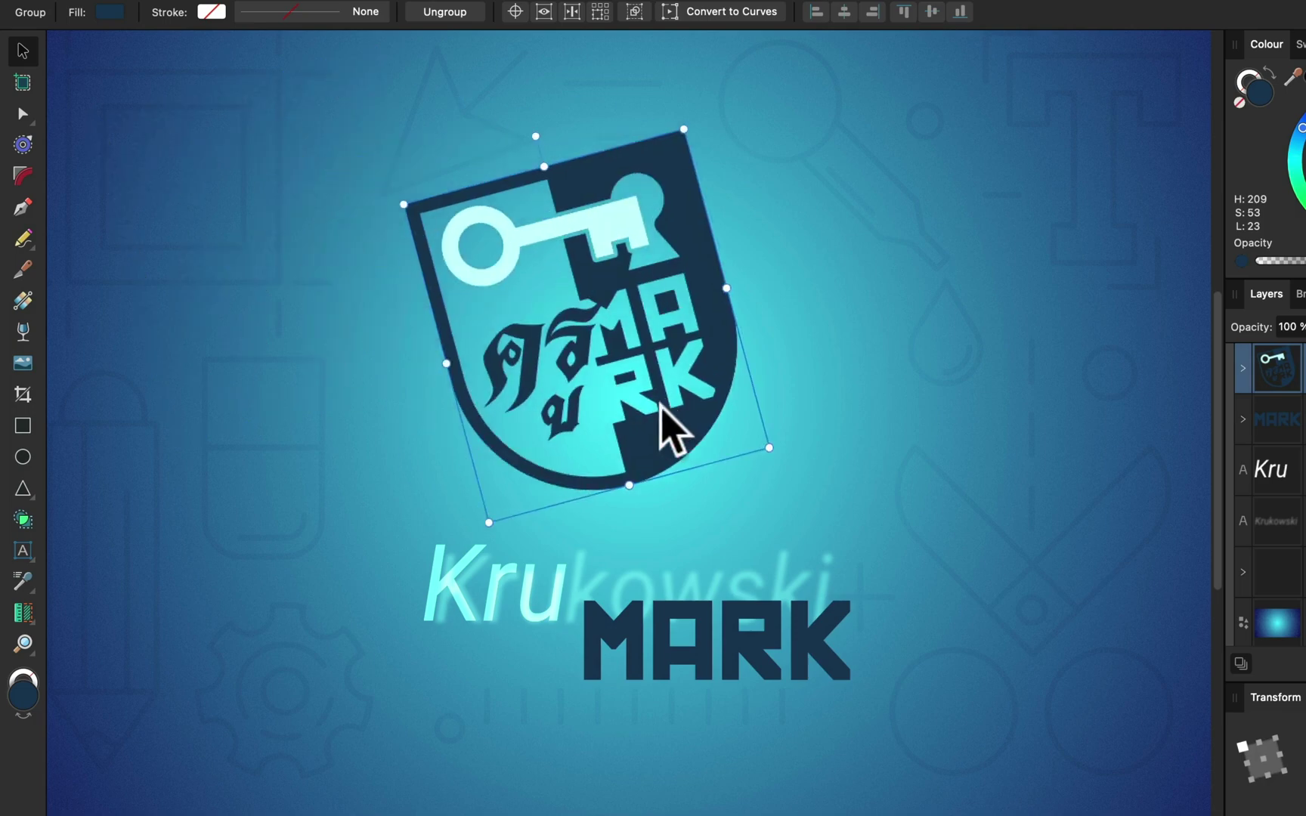
left_click_drag(671, 429, 613, 135)
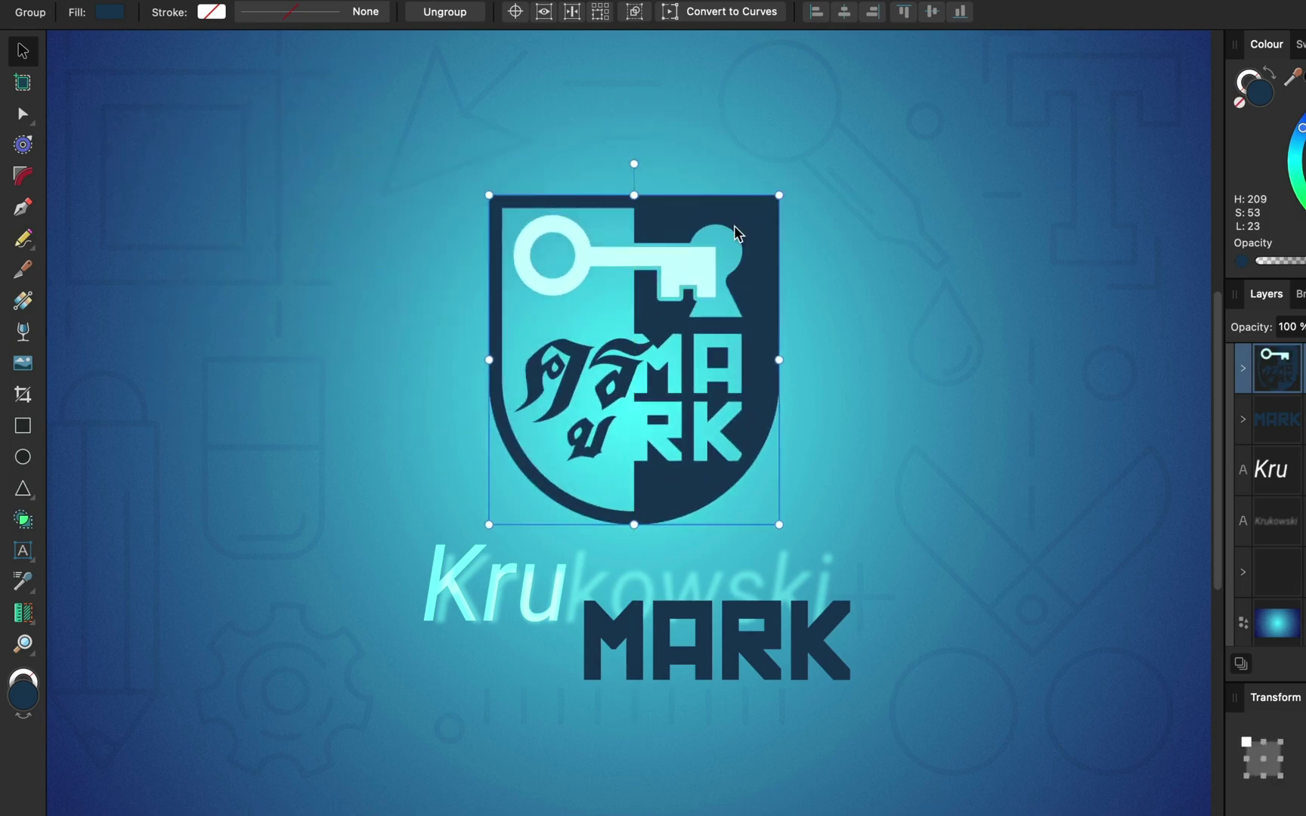
left_click(837, 261)
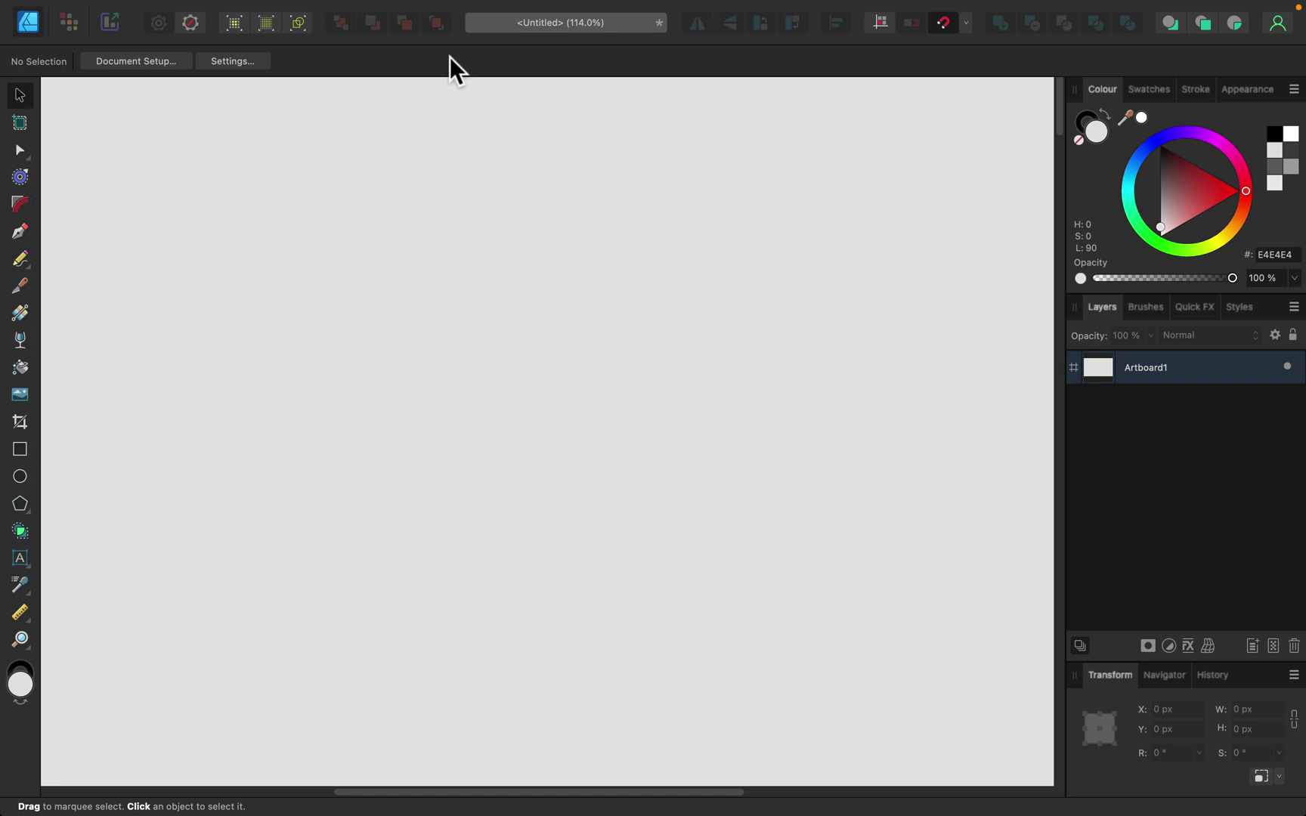
Untick Dock Tools in the View menu so the Tools panel floats over the canvas
mouse_move(451, 11)
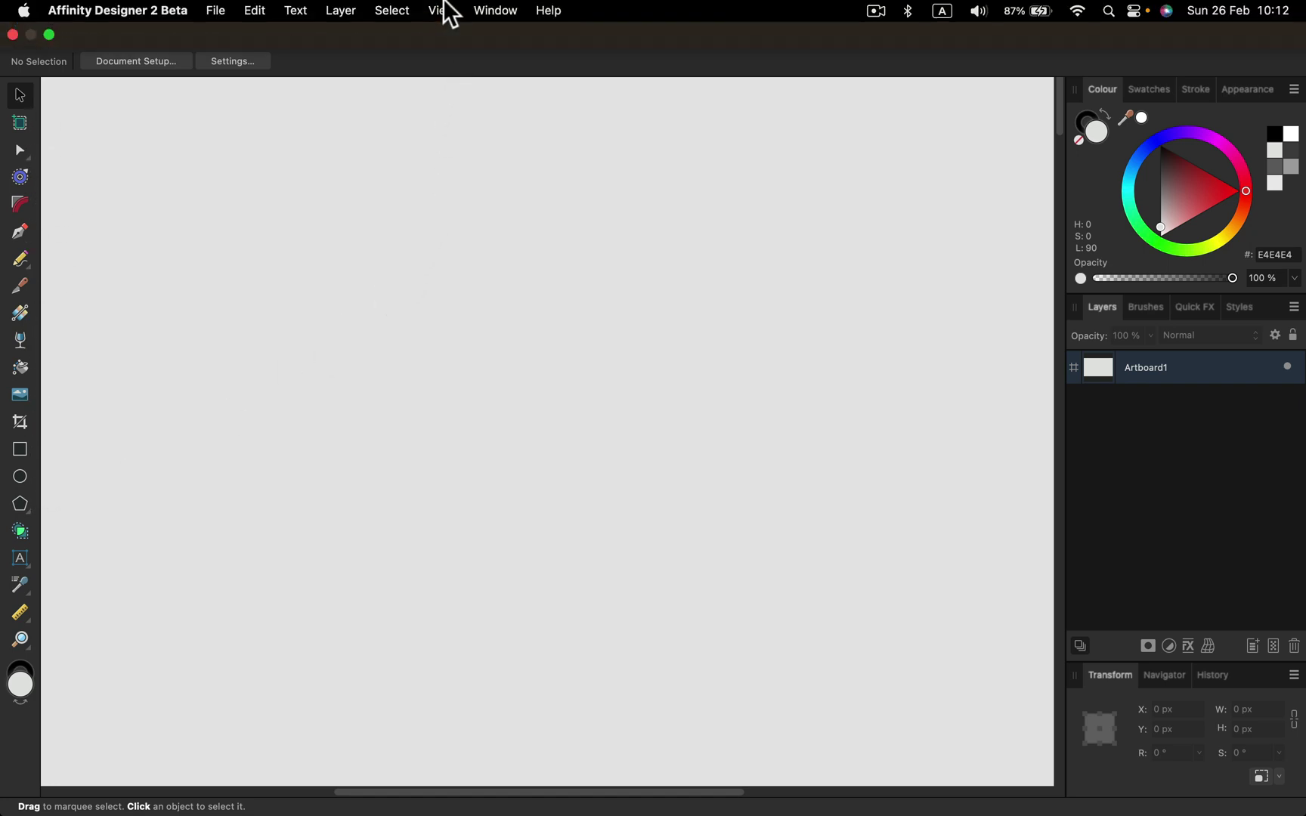
left_click(390, 12)
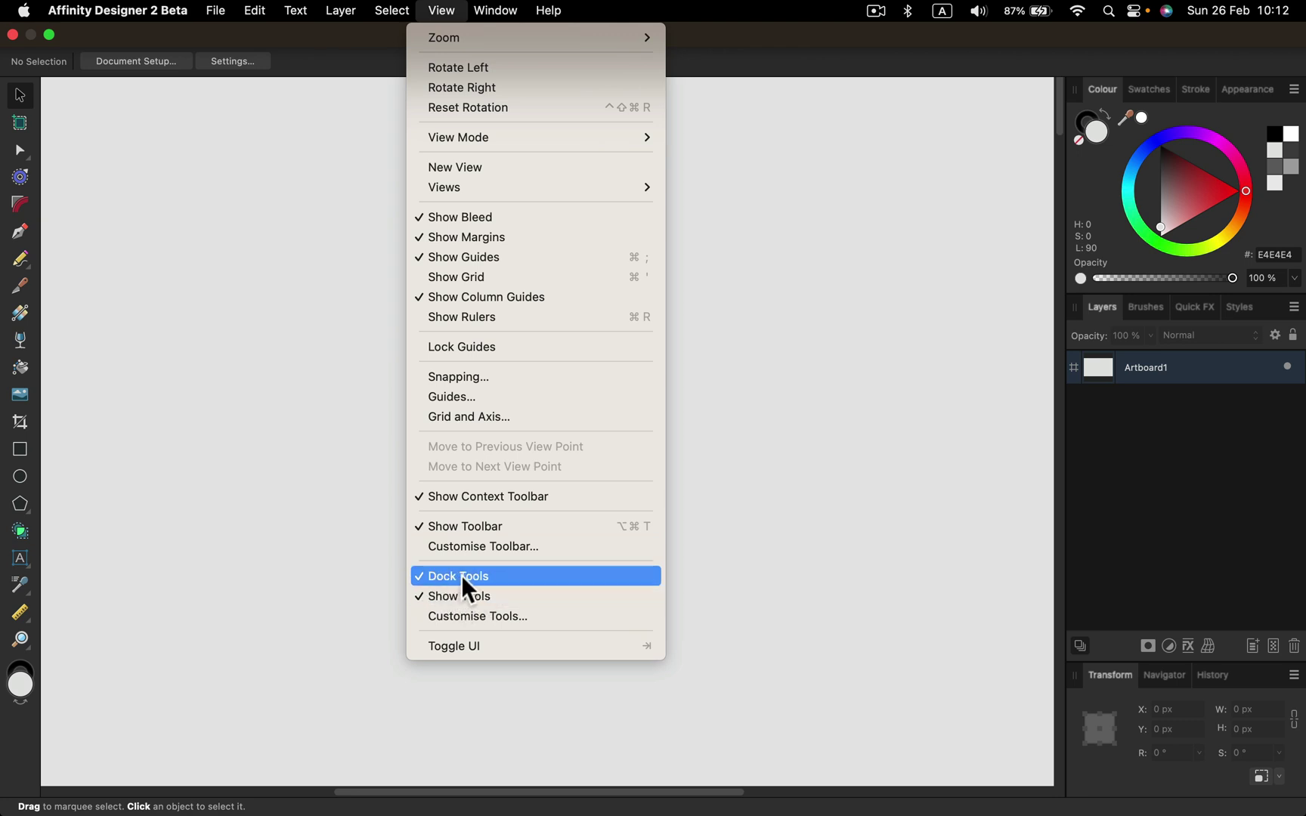
left_click(421, 576)
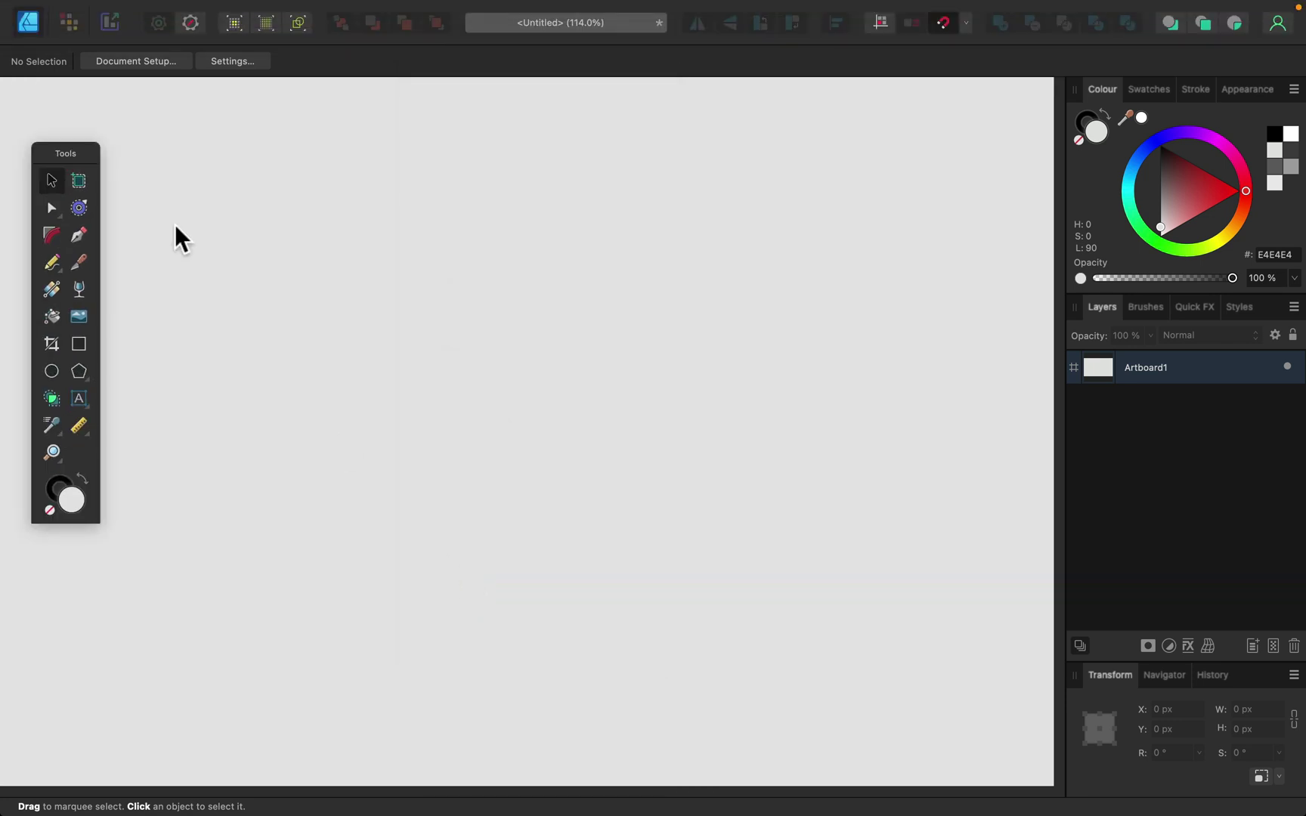
Drag the floating Tools panel across the canvas and settle it near the top-left
left_click_drag(83, 150, 1285, 212)
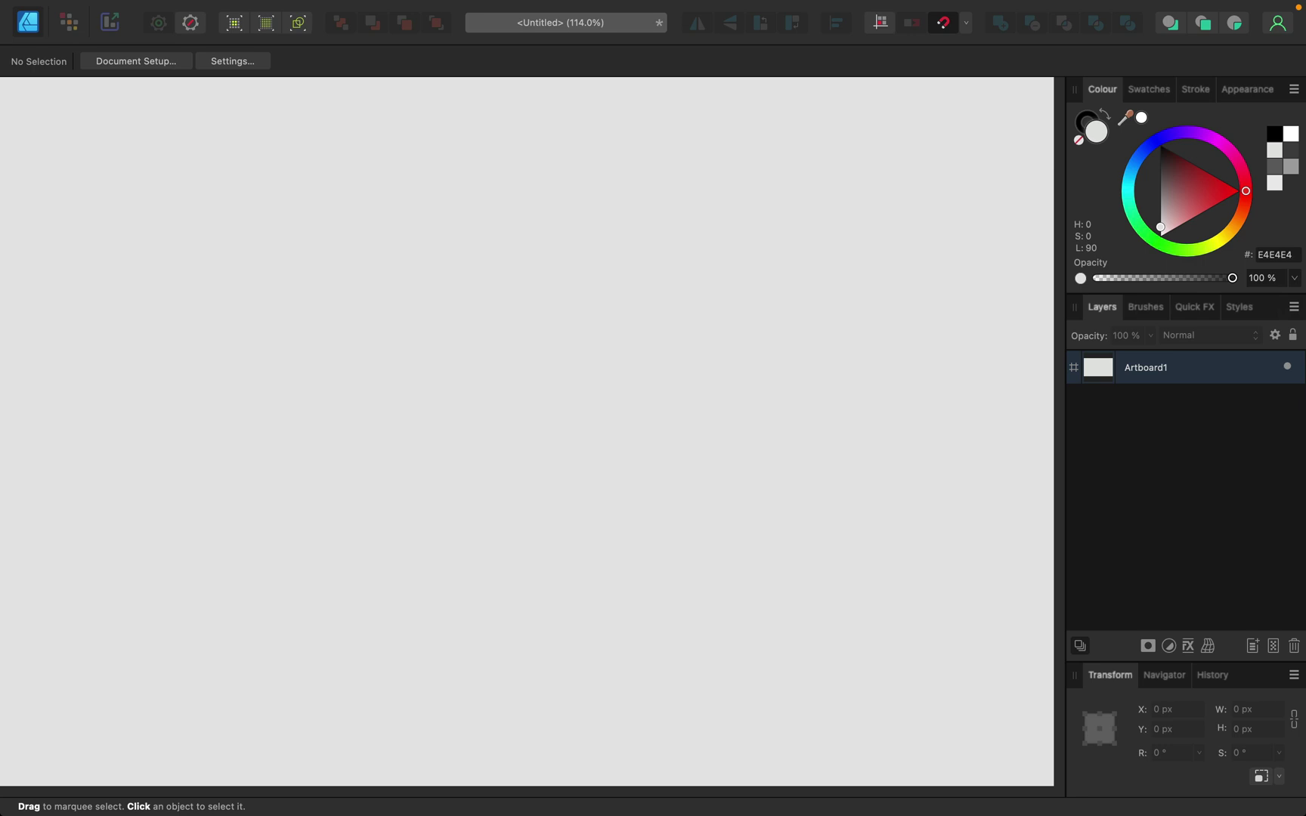
left_click_drag(1285, 212, 102, 125)
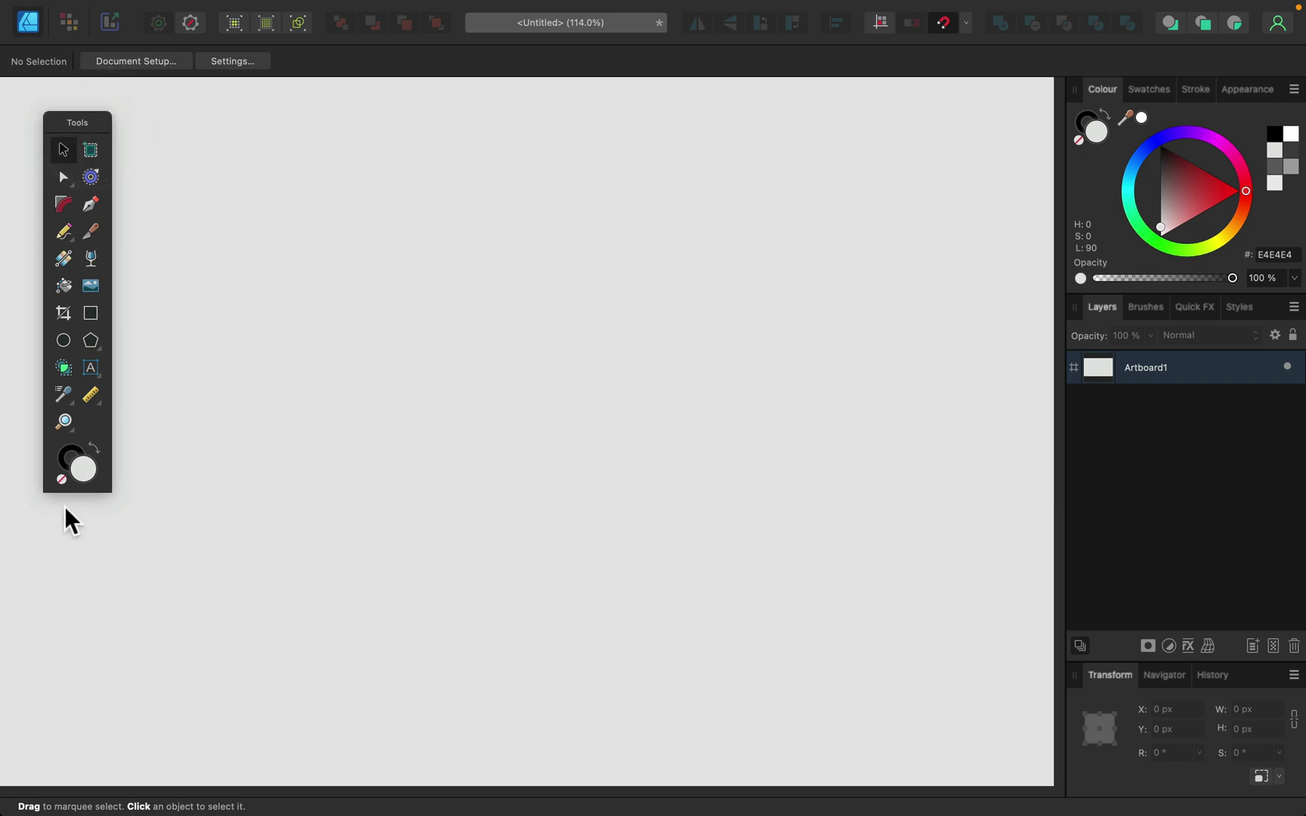
mouse_move(95, 124)
left_mouse_down()
mouse_move(143, 117)
mouse_move(103, 127)
left_mouse_up()
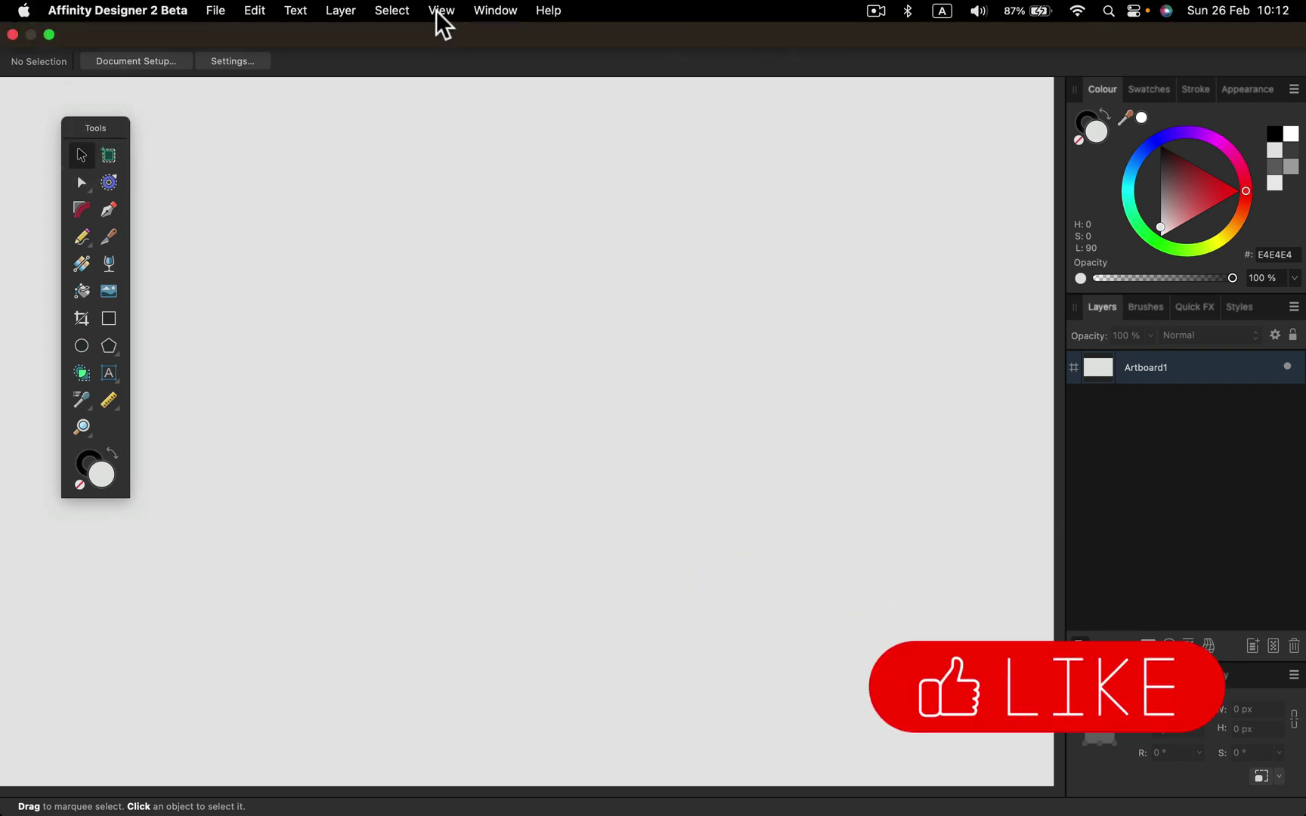
Open View > Customise Tools… and shift the dialog slightly right and down
left_click(441, 12)
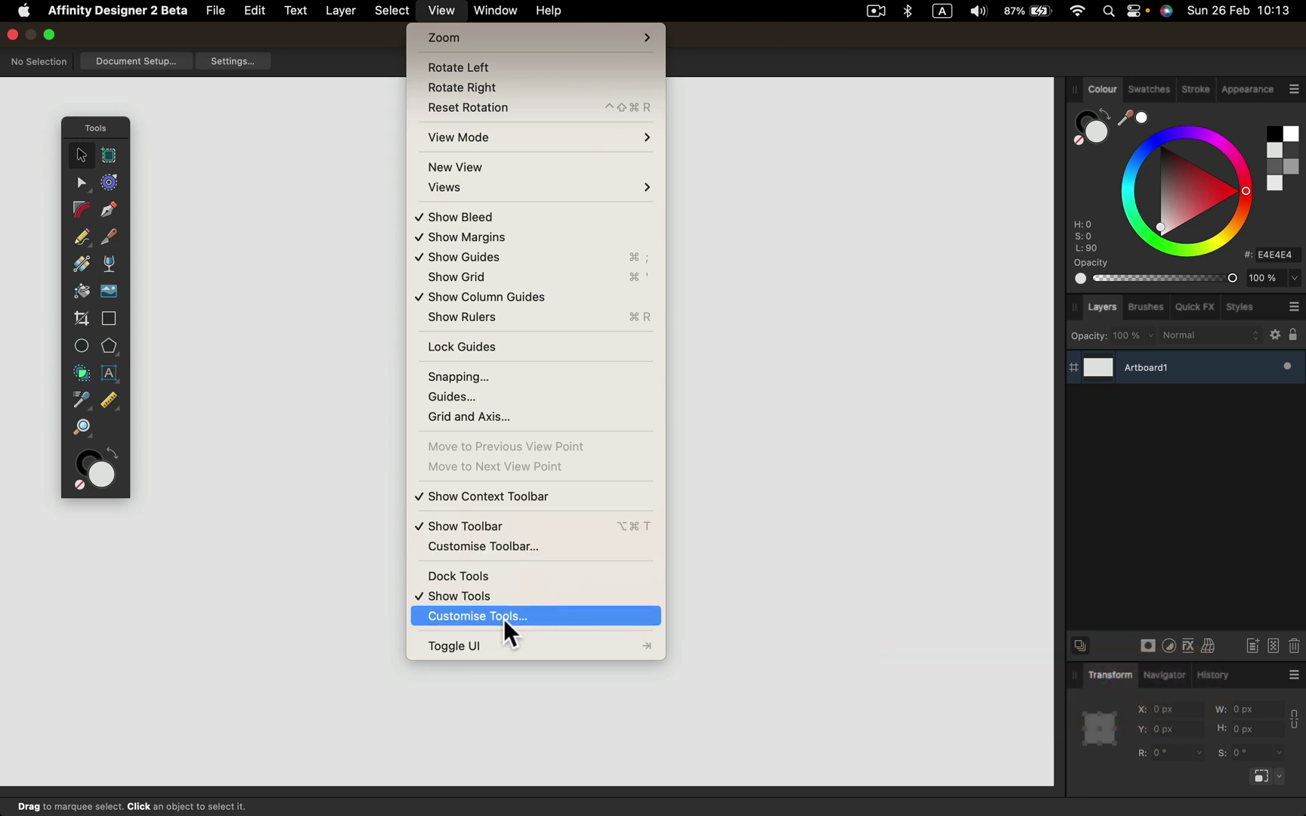
left_click(541, 616)
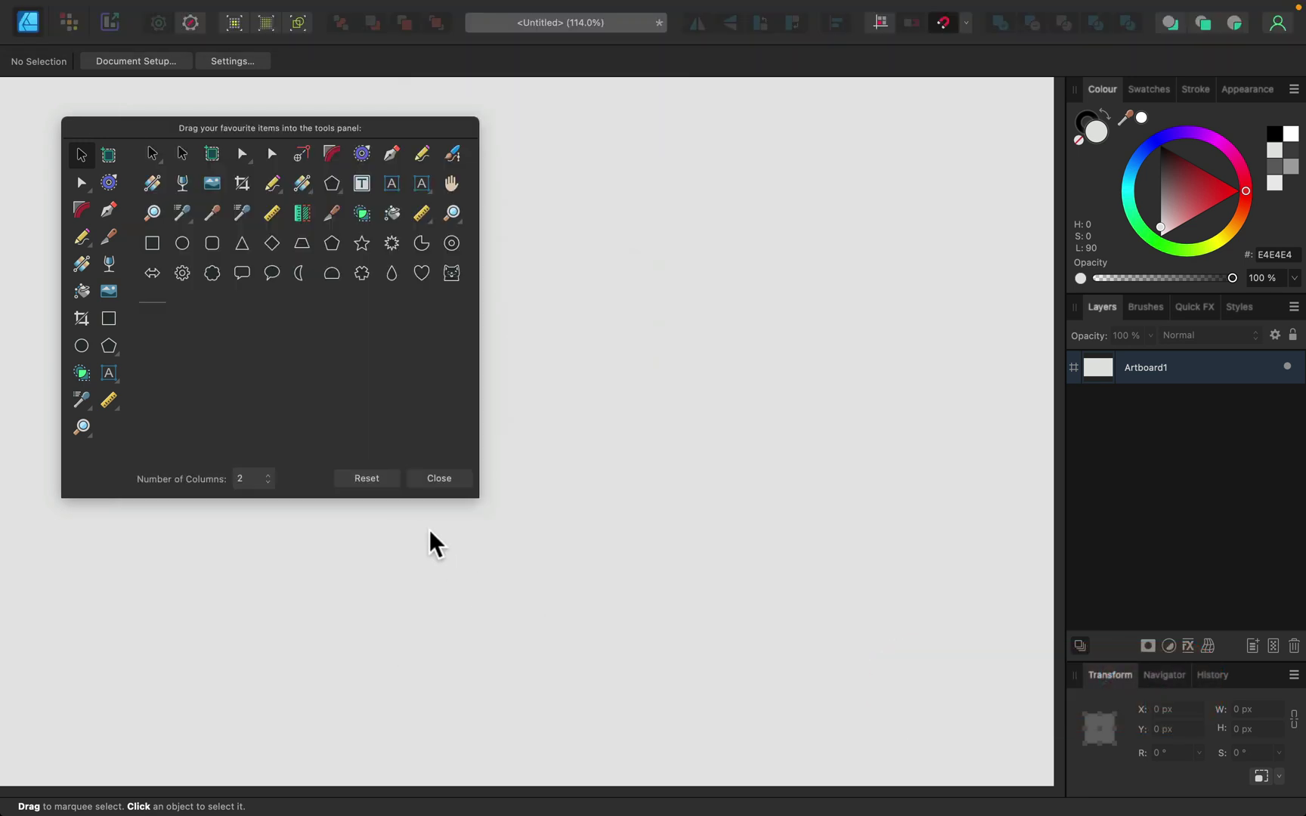
left_click_drag(223, 125, 247, 129)
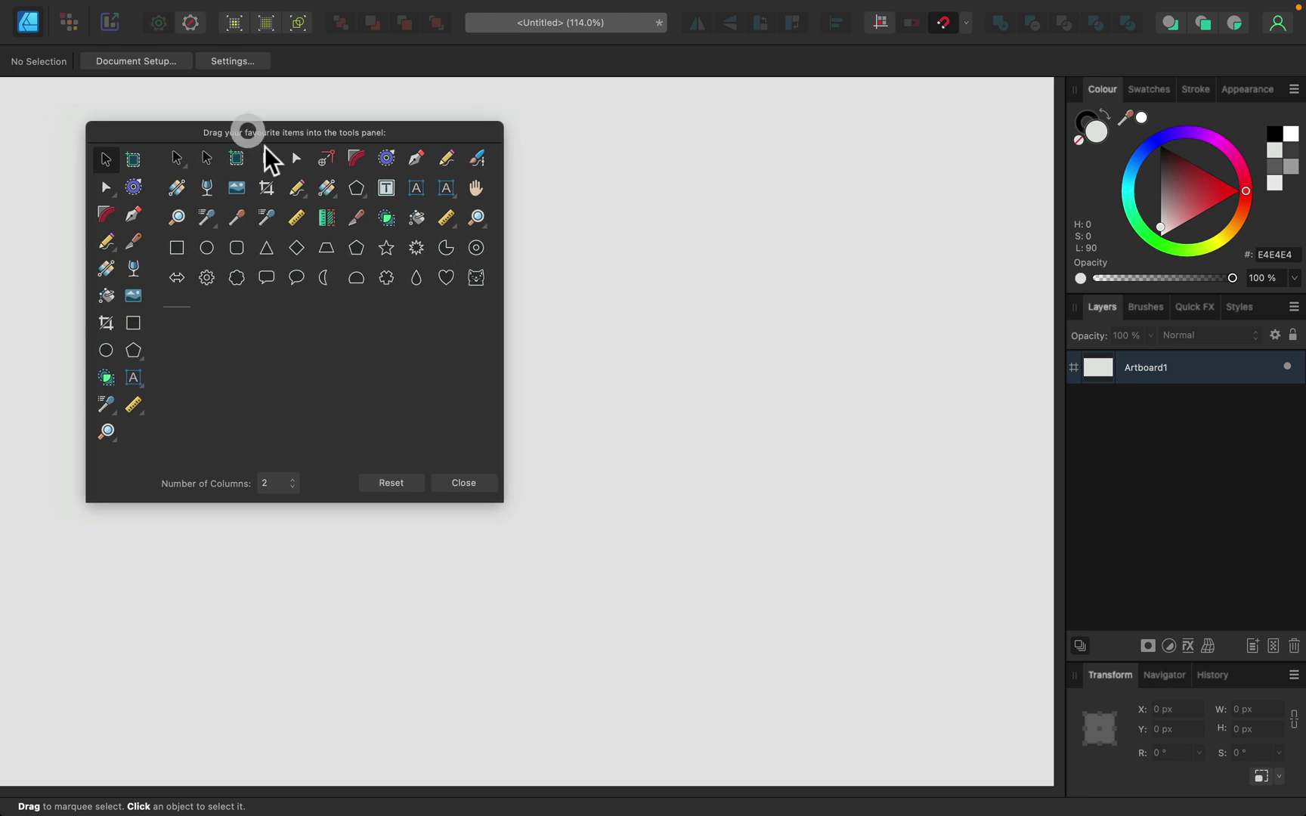
left_click(183, 305)
Insert separator lines after the Crop tool and before the colour picker
left_click_drag(183, 309, 133, 304)
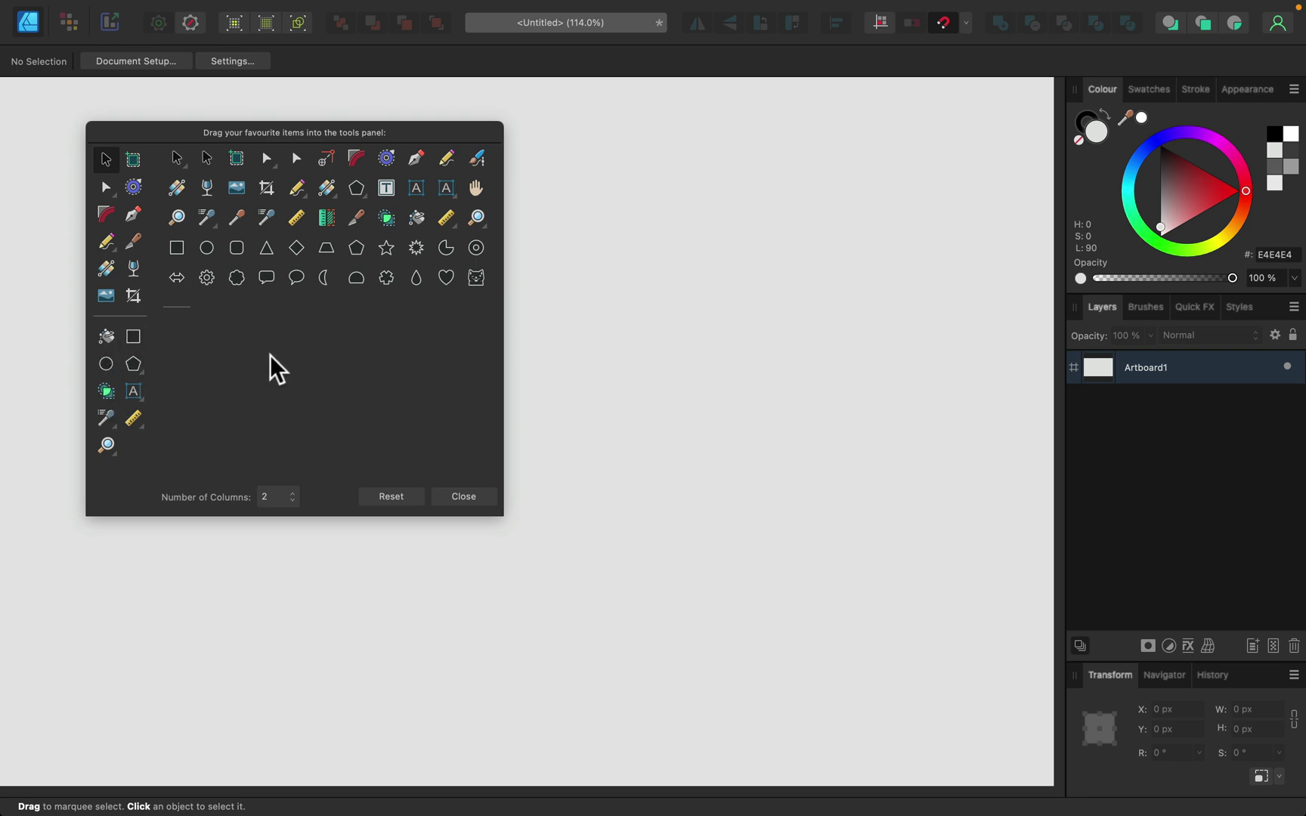
left_click_drag(176, 306, 136, 465)
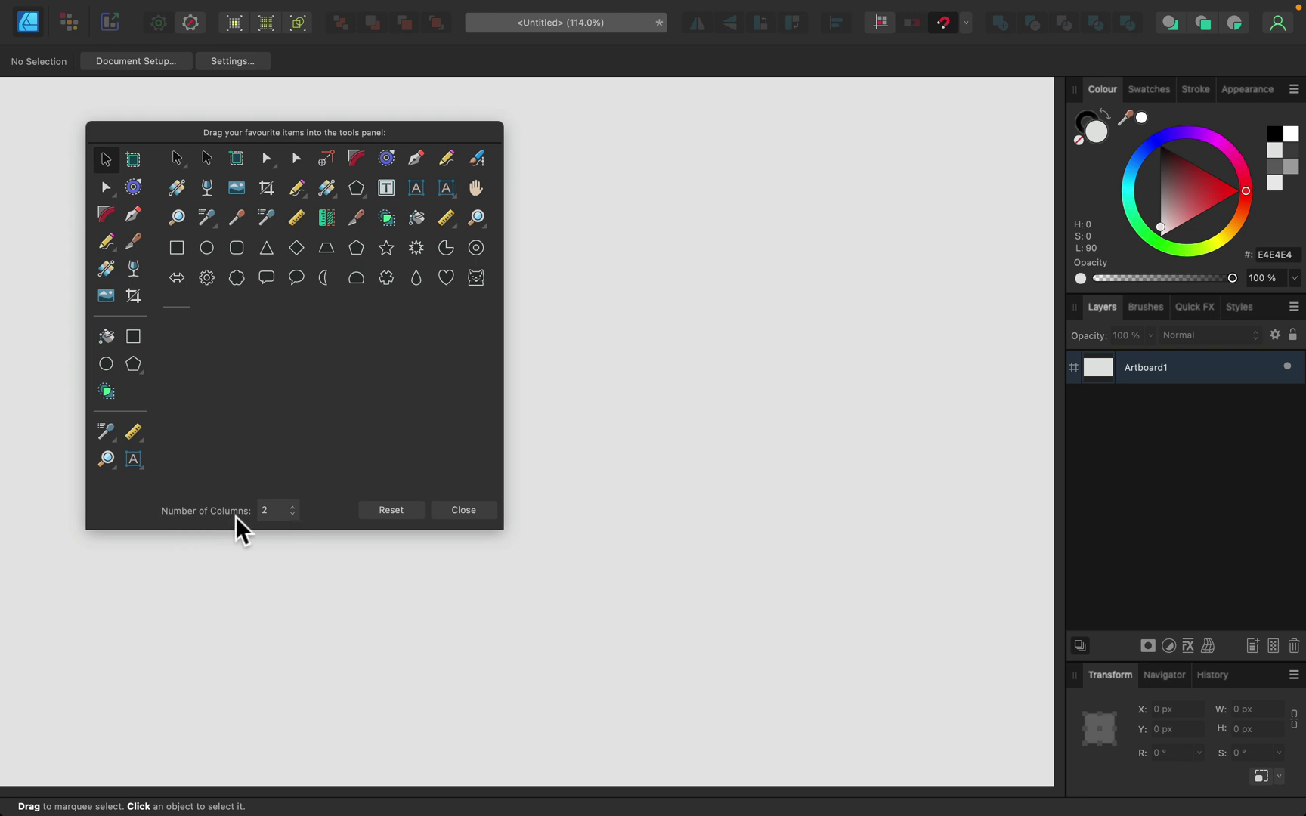
Step Number of Columns through 1 and 2 to 3, then close Customise Tools
left_click(277, 520)
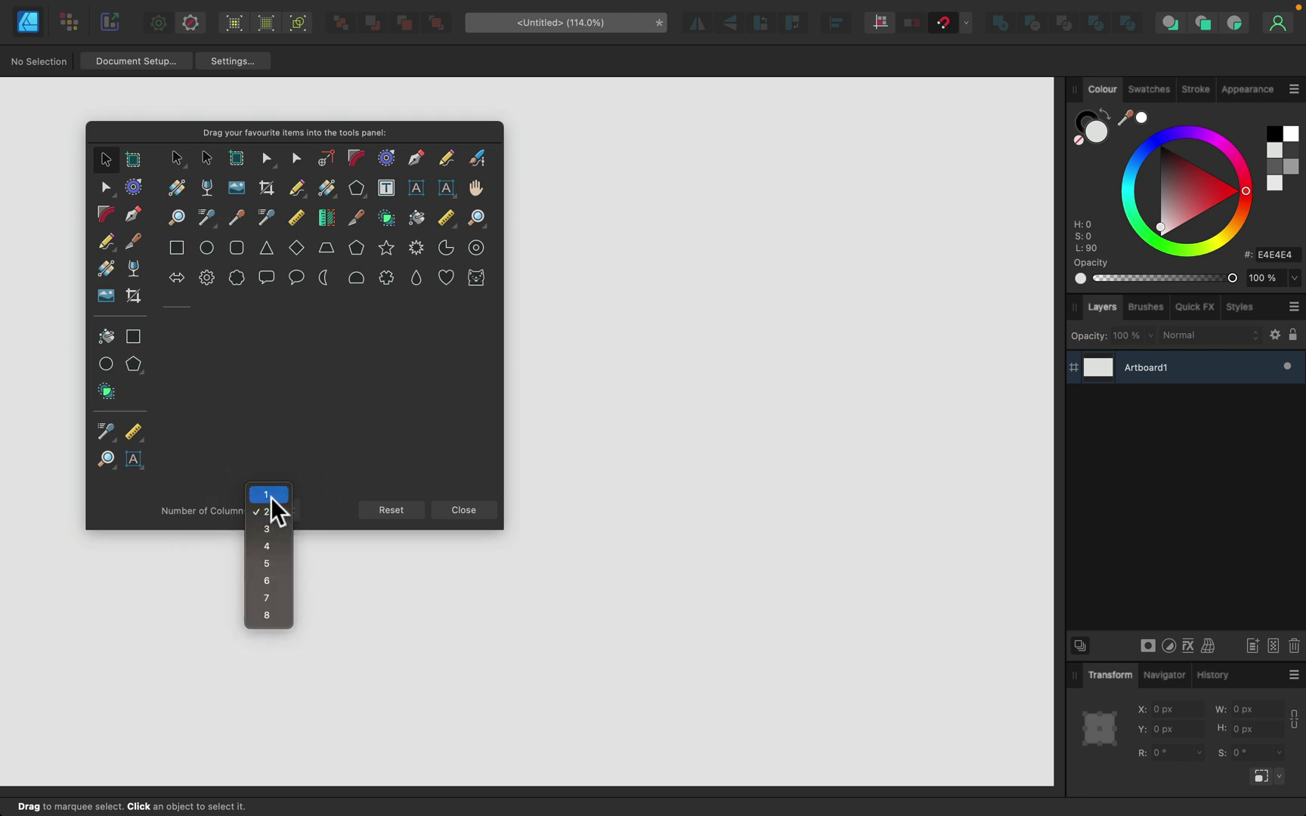
left_click(266, 494)
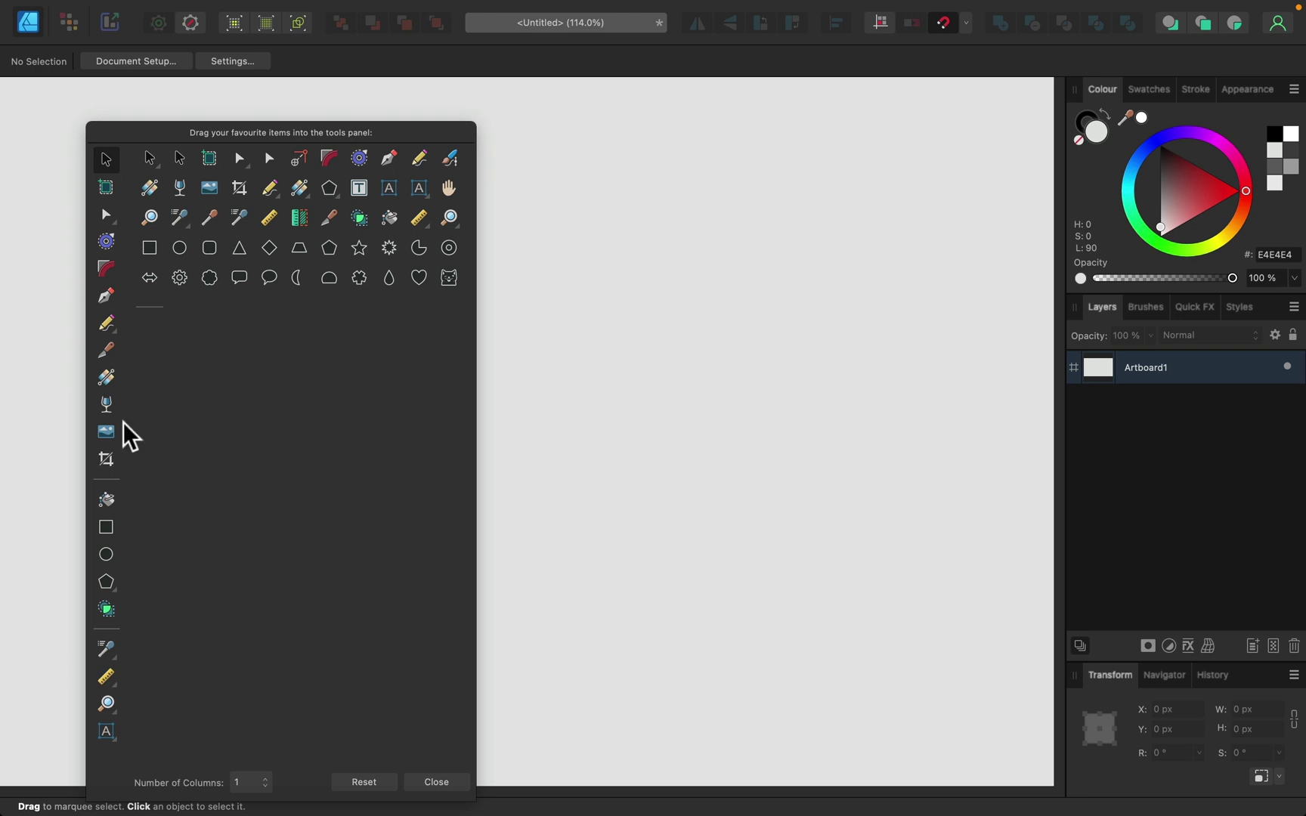
left_click(261, 785)
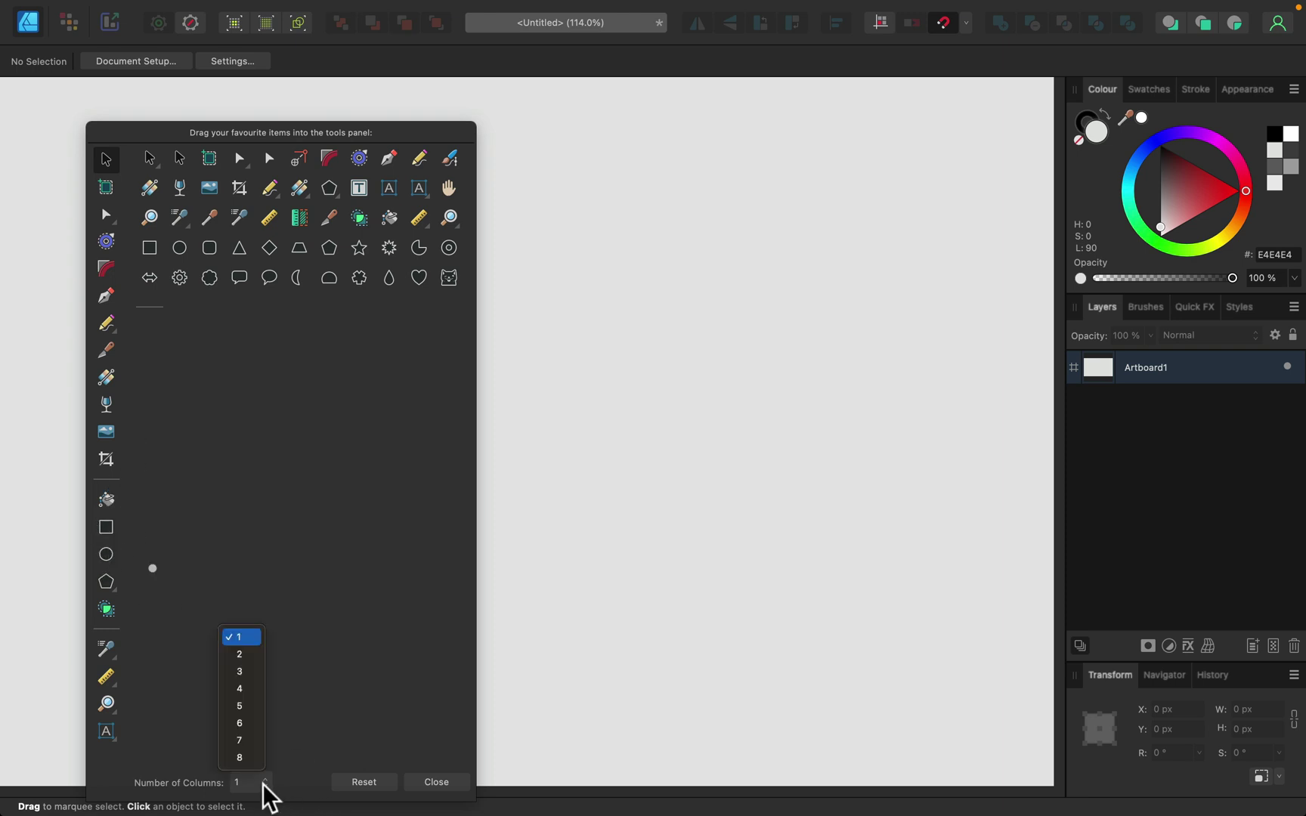
left_click(255, 655)
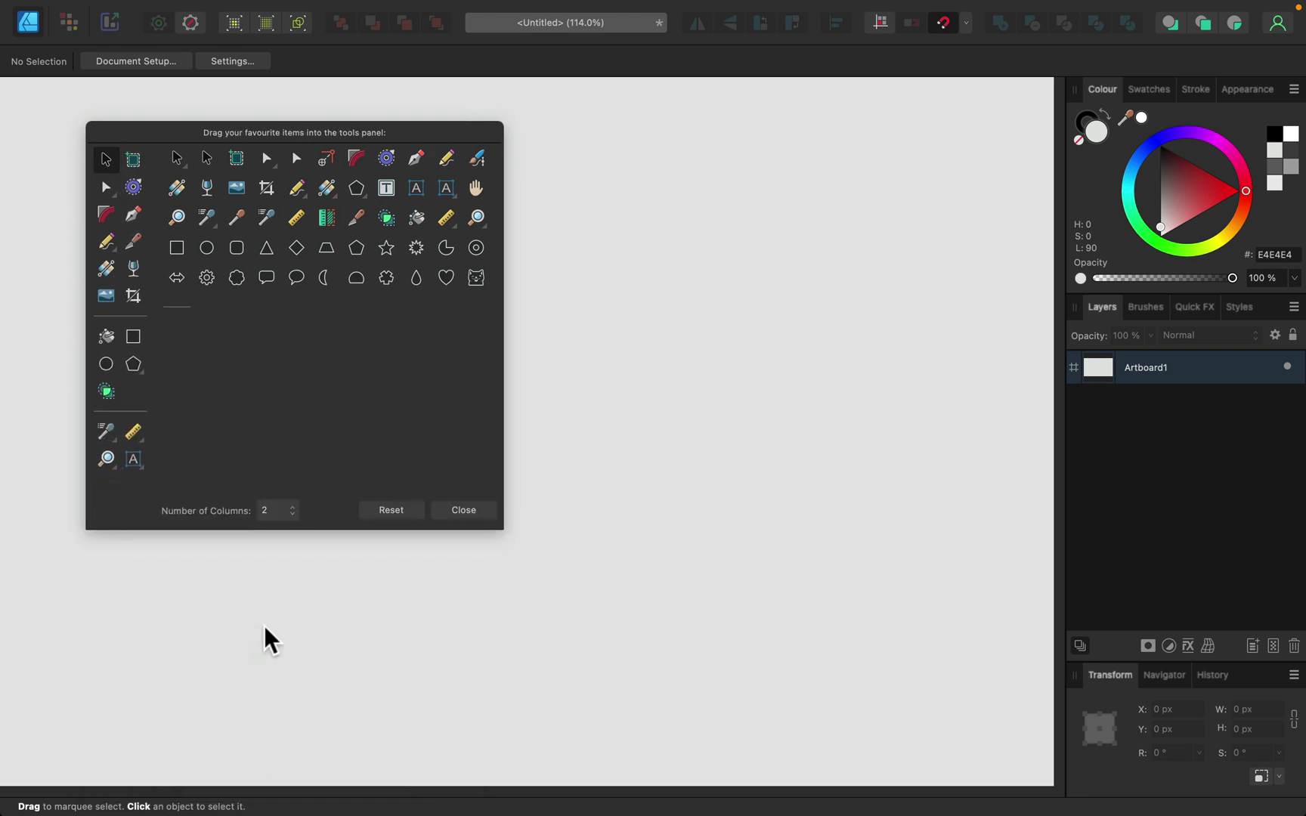
left_click(286, 513)
left_click(281, 533)
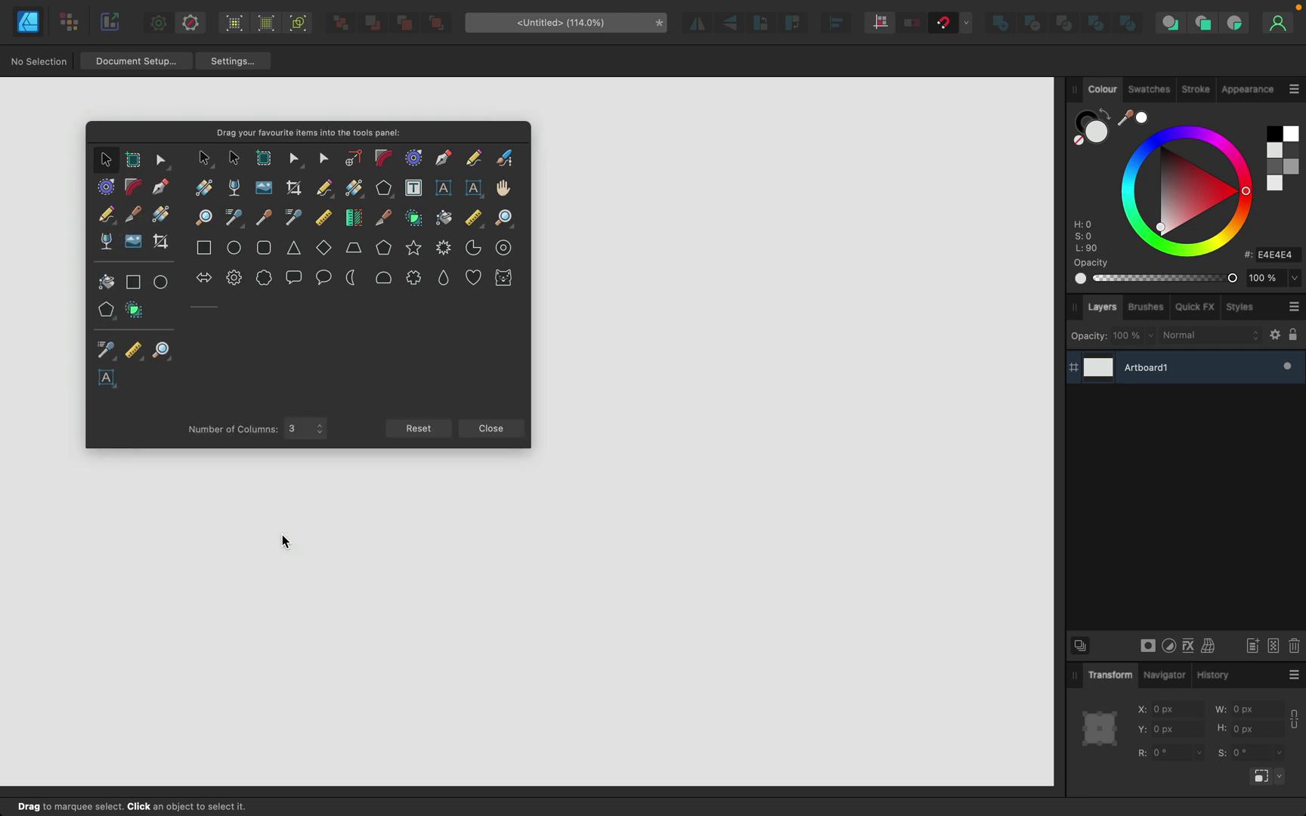
left_click(491, 428)
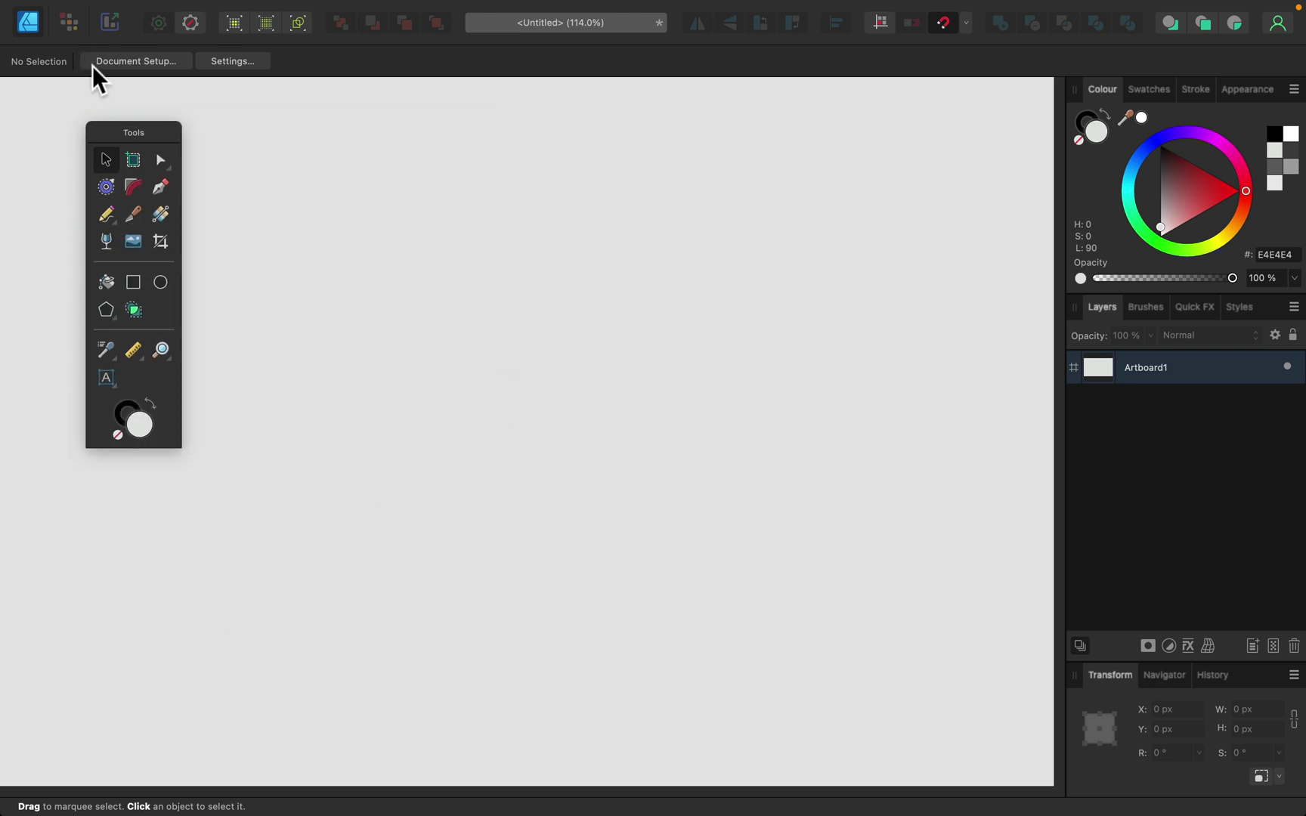
Nudge the floating Tools panel up-left, then turn Dock Tools back on in View
mouse_move(144, 123)
left_mouse_down()
mouse_move(109, 106)
mouse_move(124, 115)
left_mouse_up()
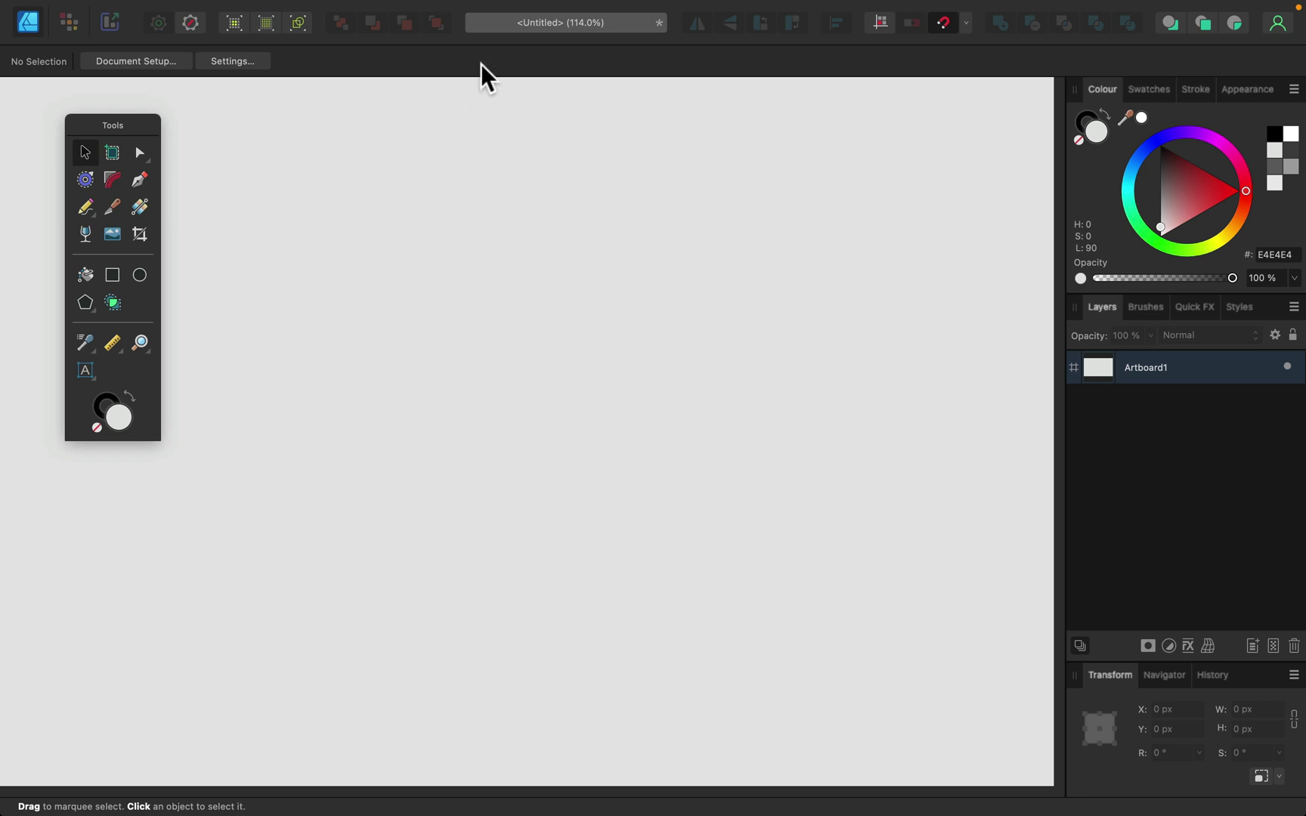
mouse_move(502, 6)
left_click(443, 10)
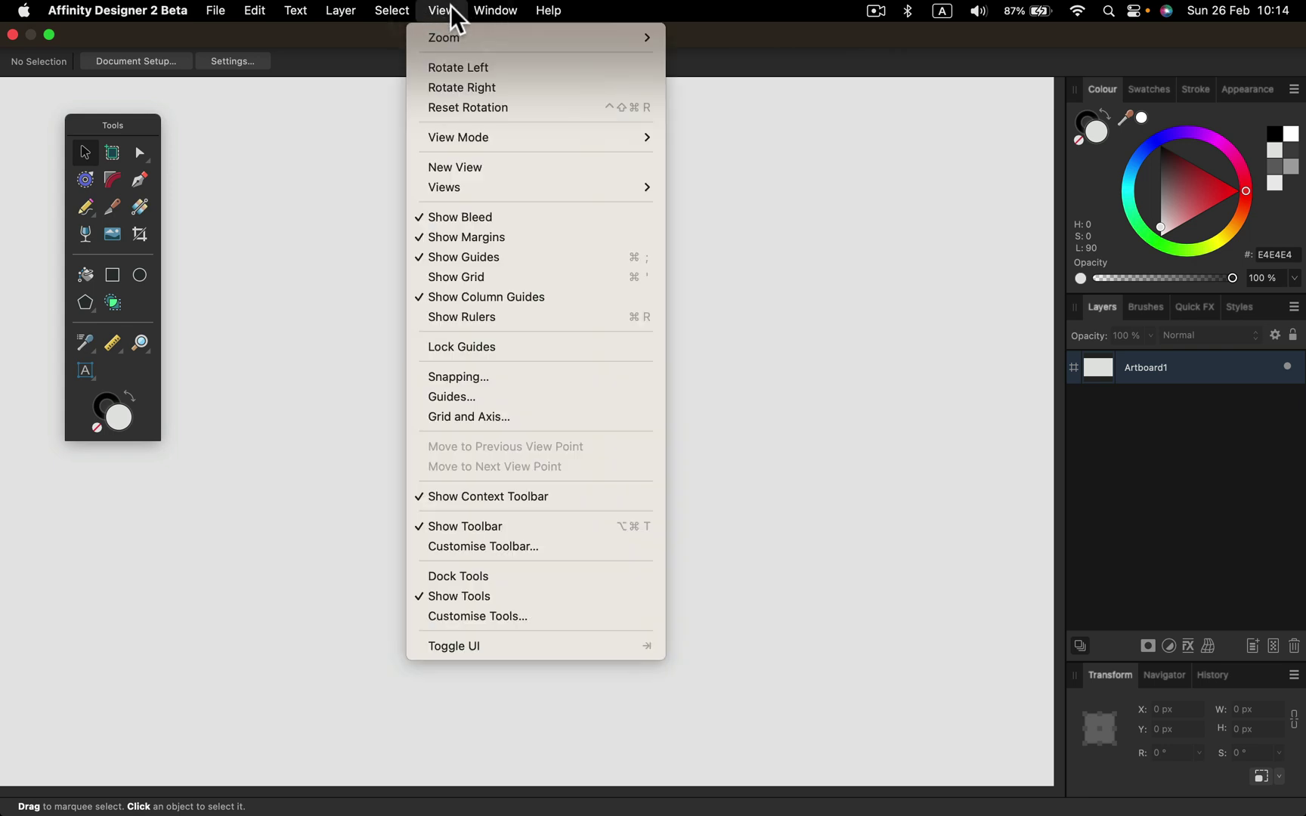
left_click(440, 579)
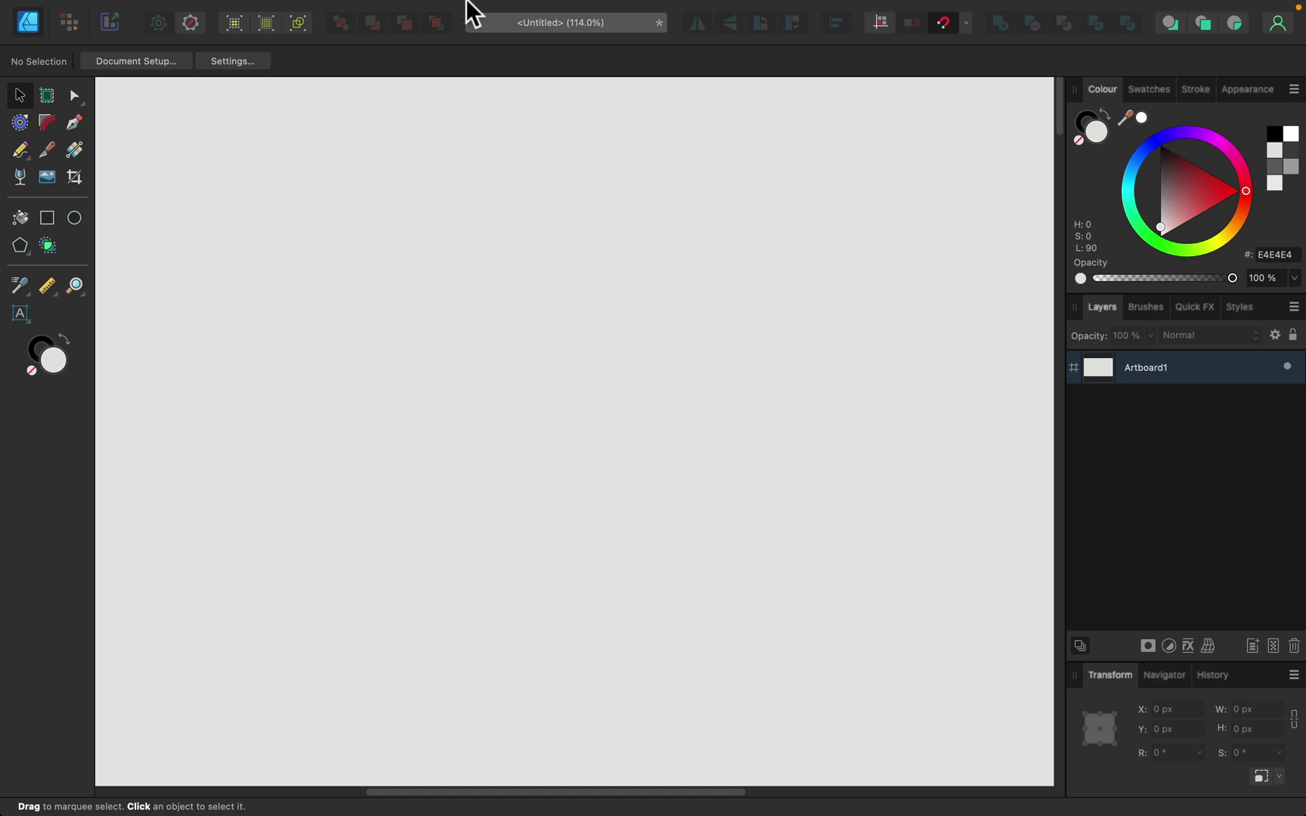
In View > Customise Tools…, set Number of Columns to 1, then 2, and close the dialog
left_click(444, 11)
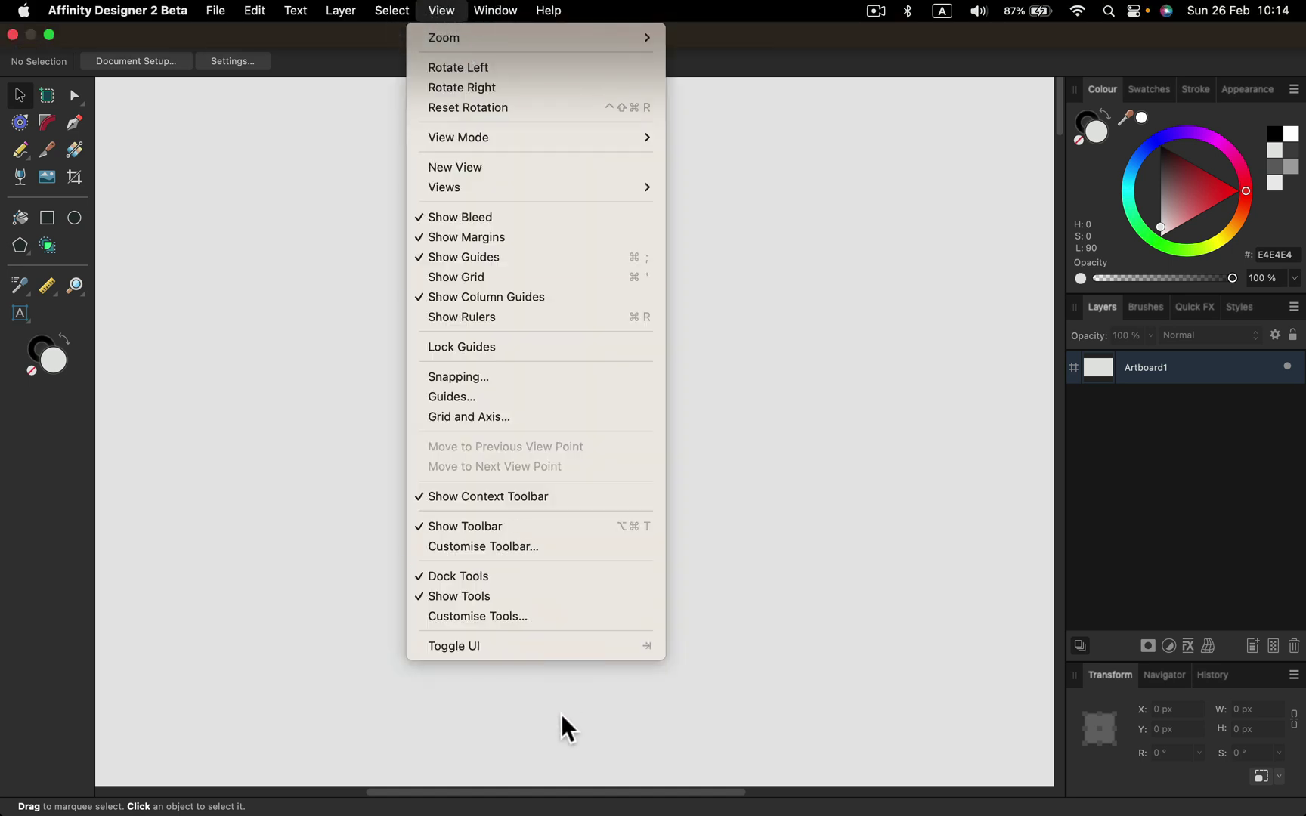
left_click(481, 618)
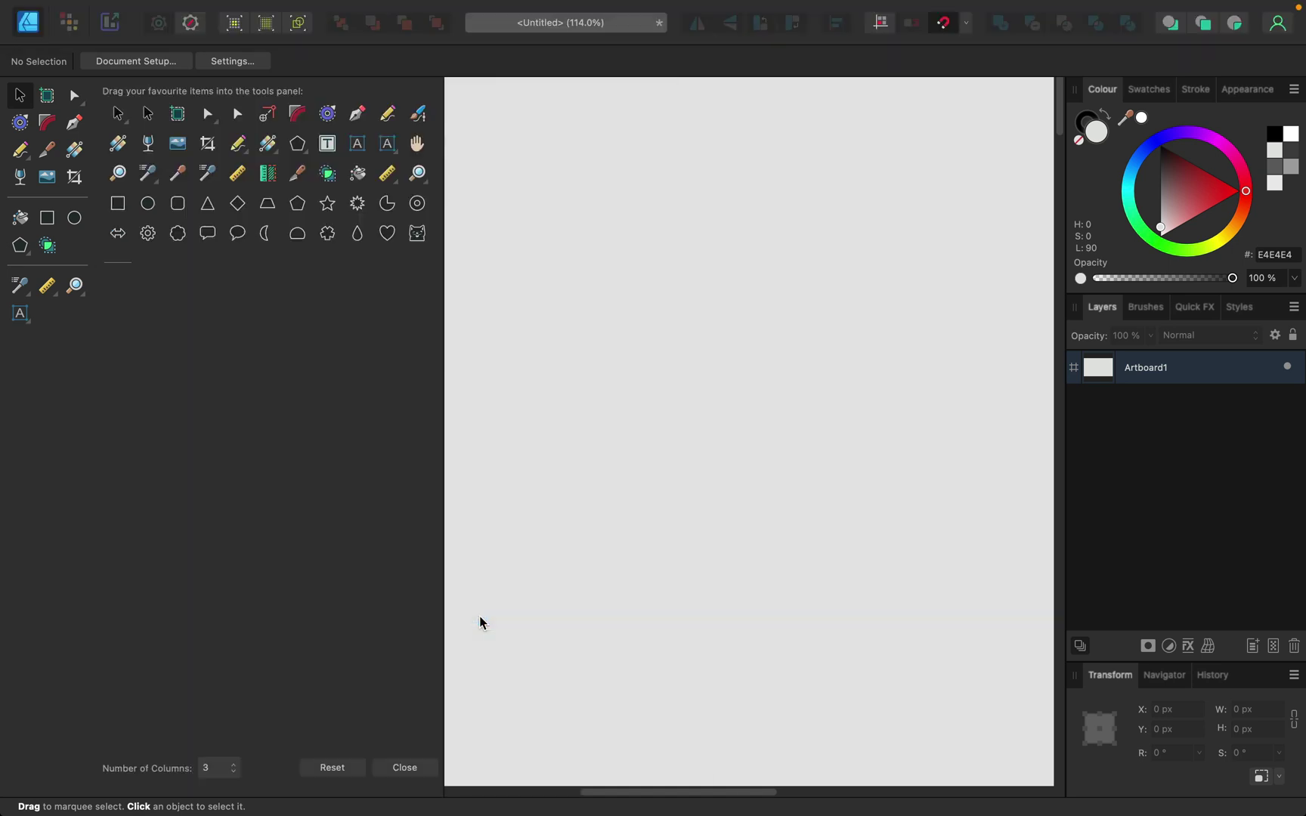
left_click(229, 768)
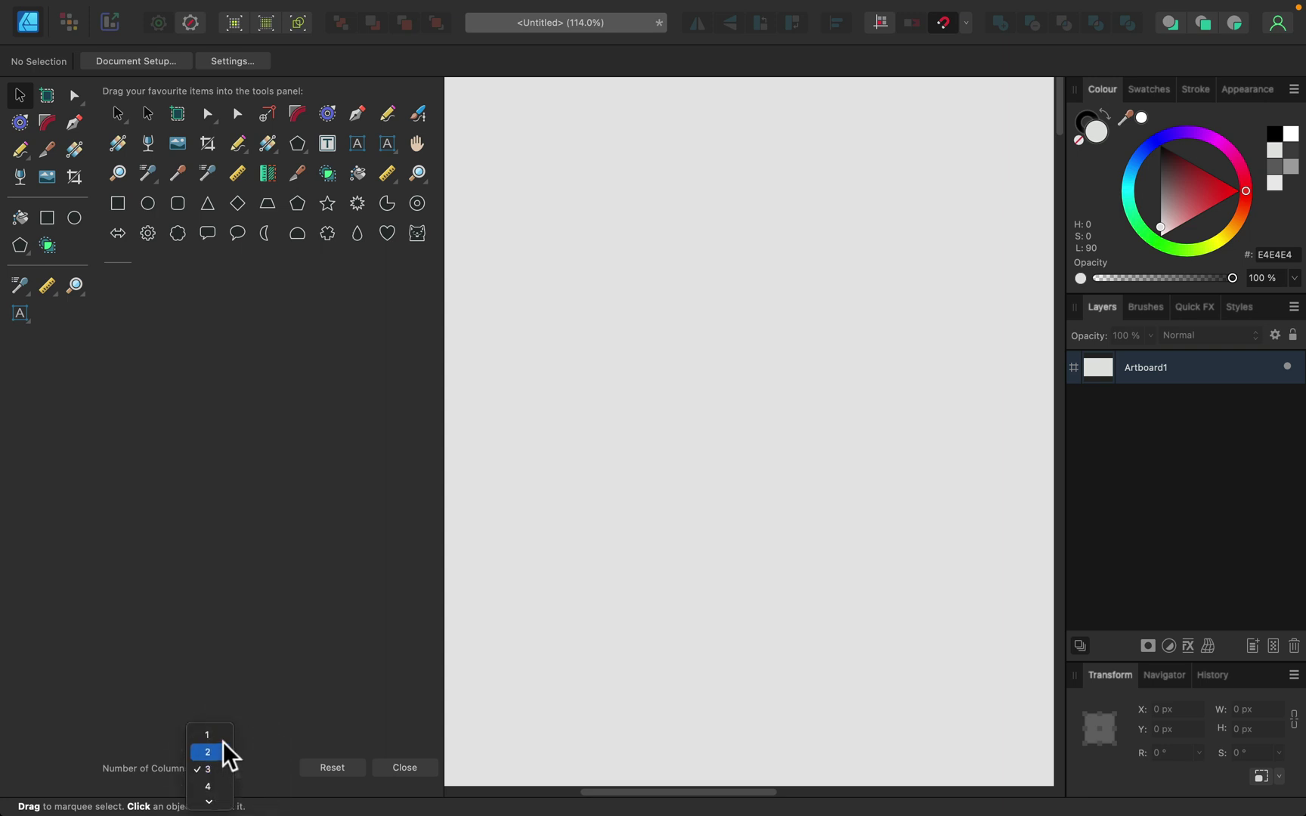
left_click(215, 737)
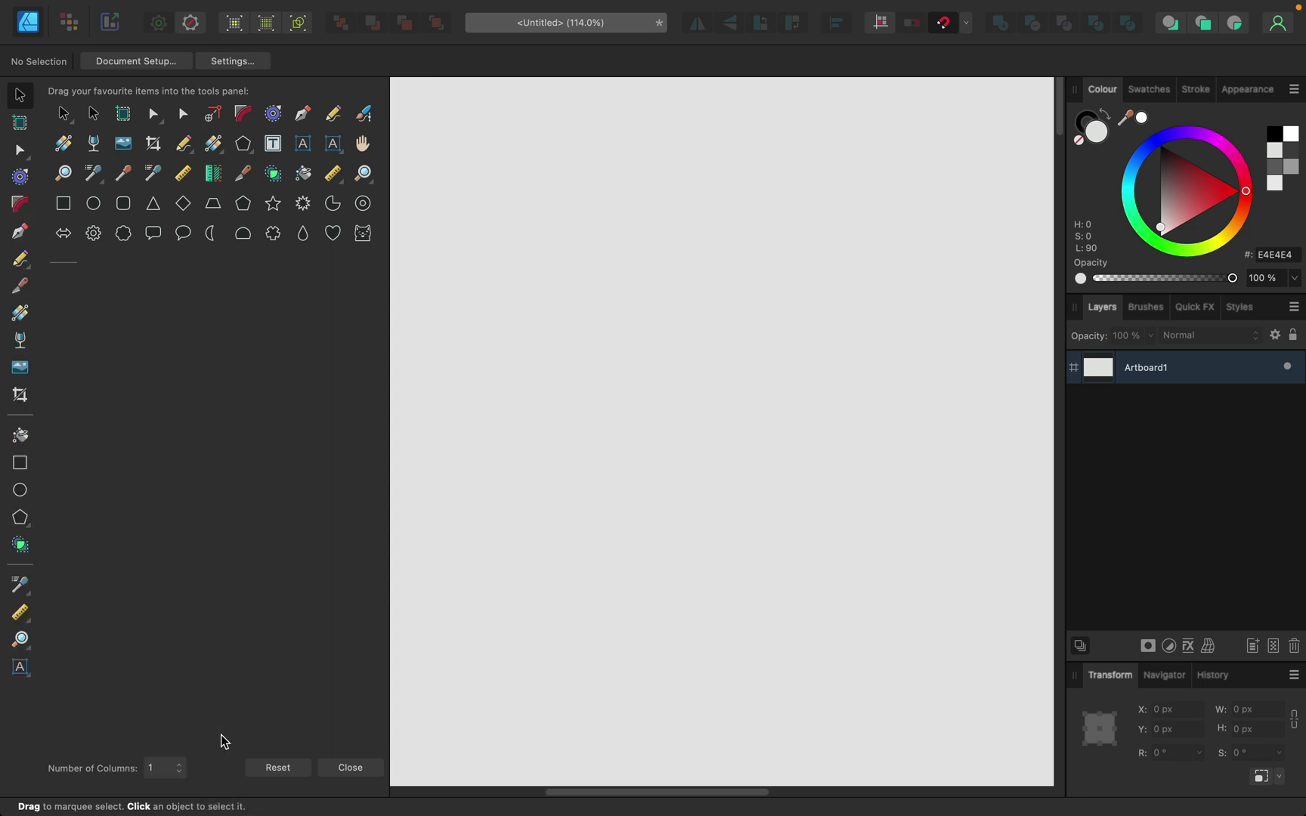
left_click(174, 768)
left_click(164, 642)
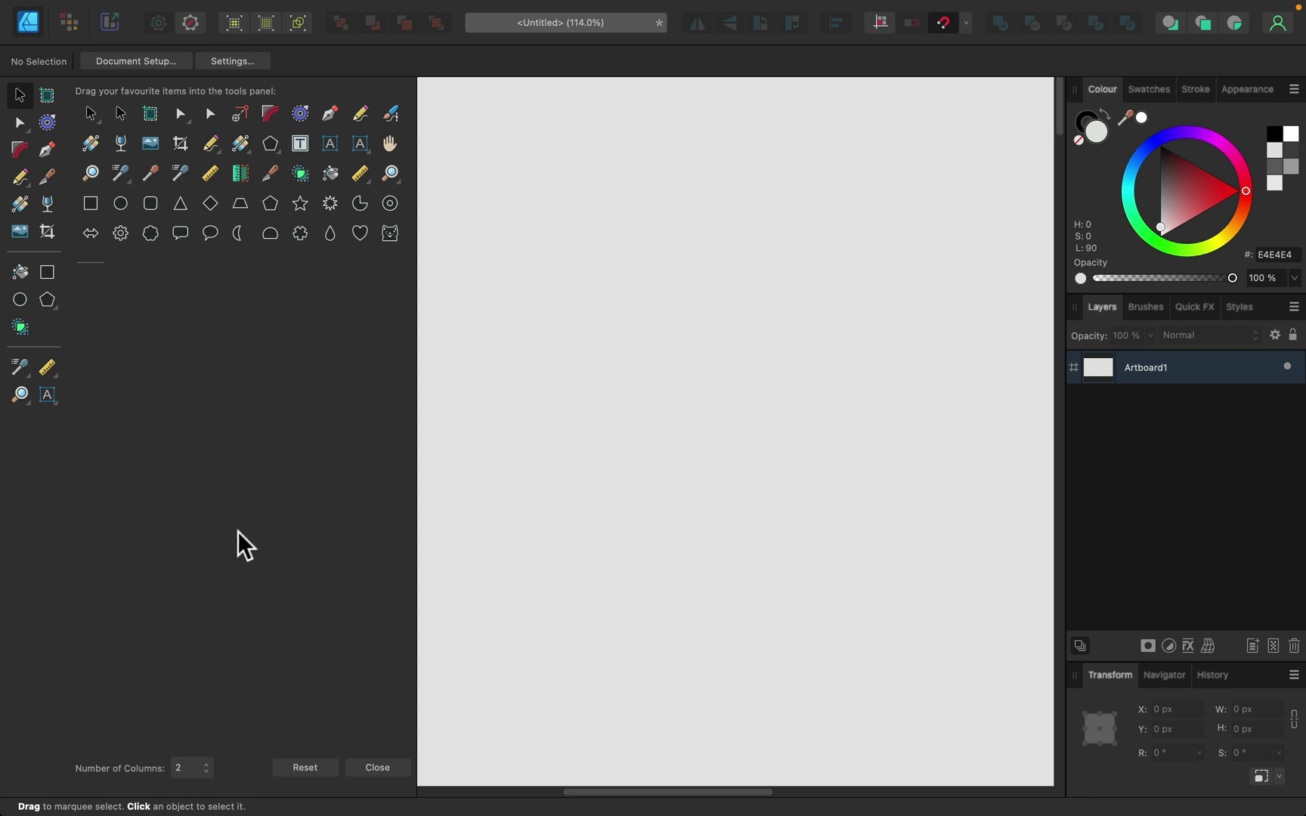
left_click(380, 768)
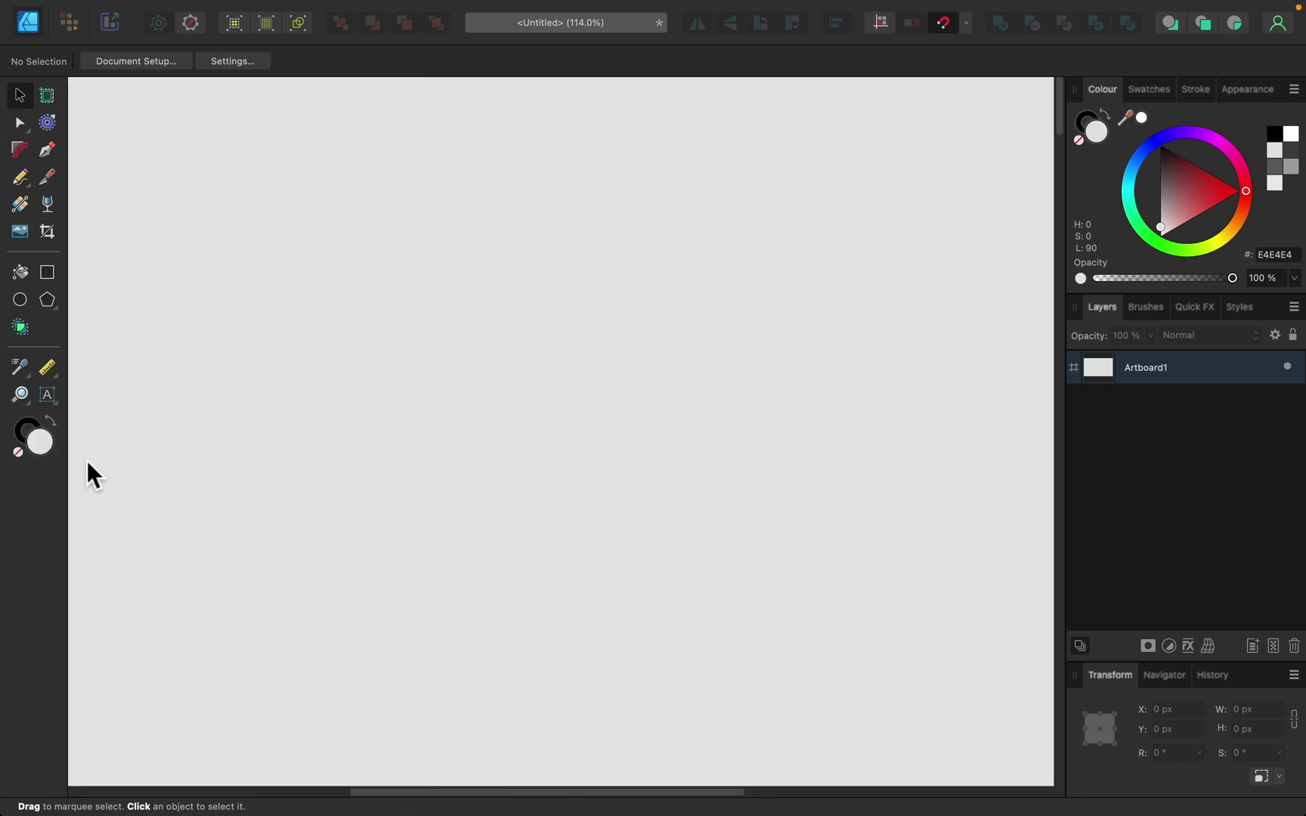